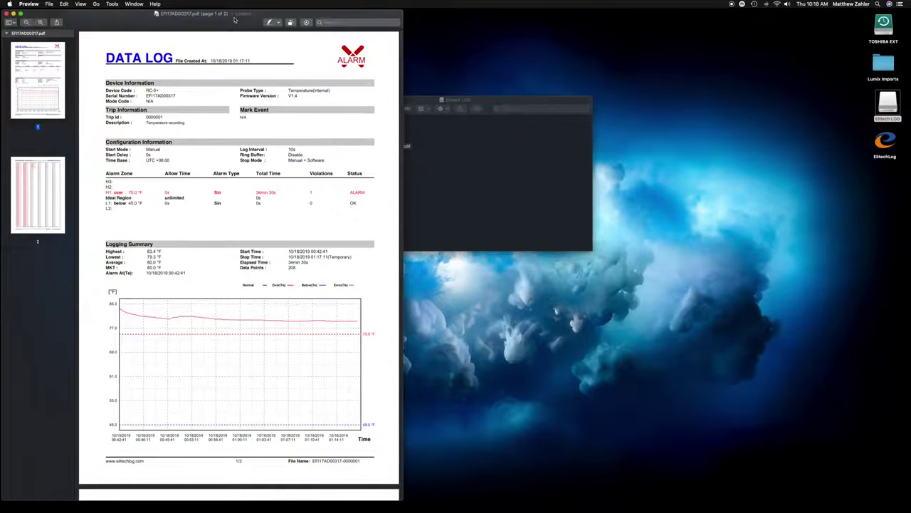
Move the Data Log report window to the right and return to page 1 after viewing page 2.
left_click_drag(234, 20, 397, 14)
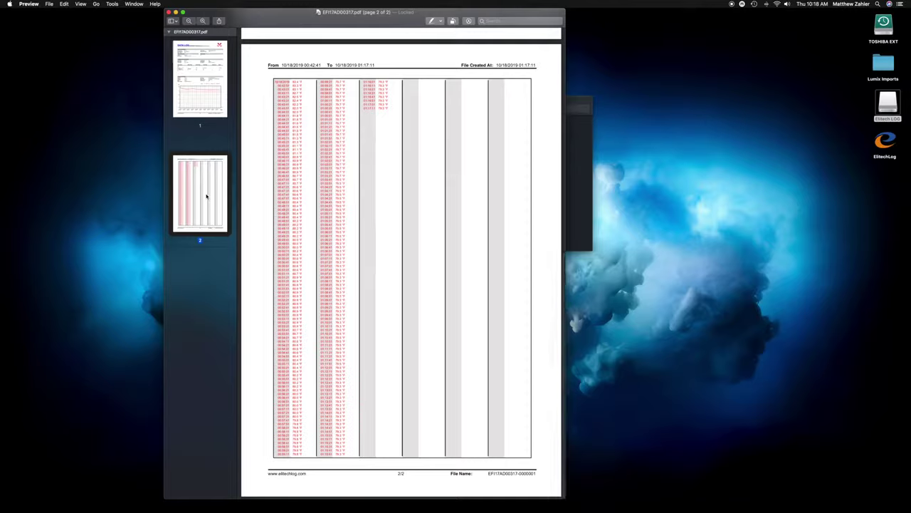
left_click(205, 82)
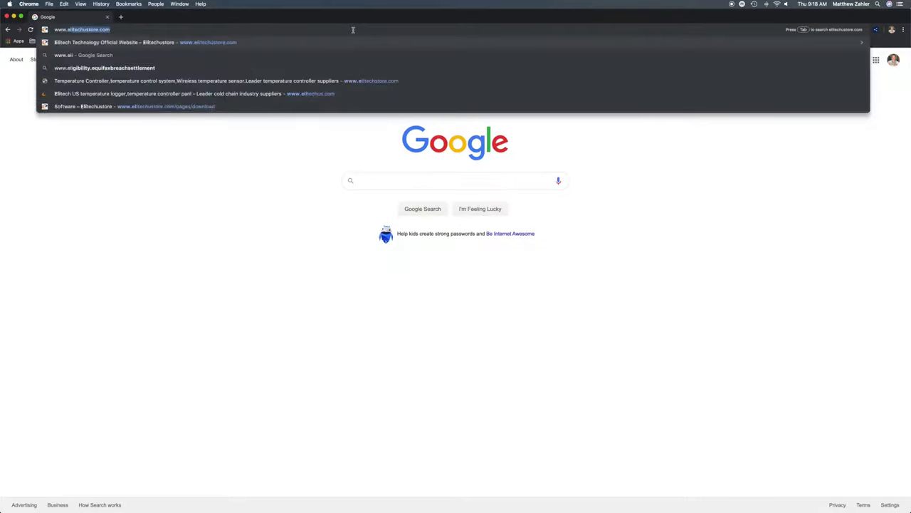
key("Return")
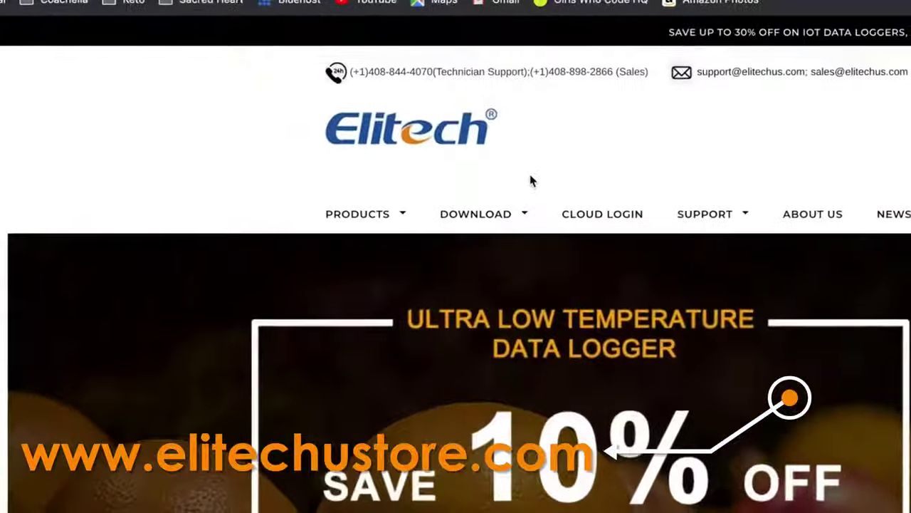
mouse_move(393, 168)
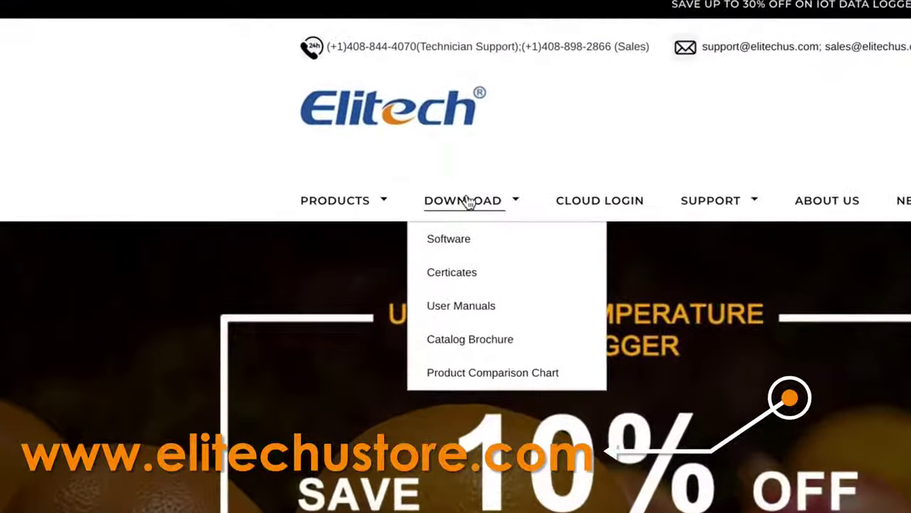
left_click(467, 239)
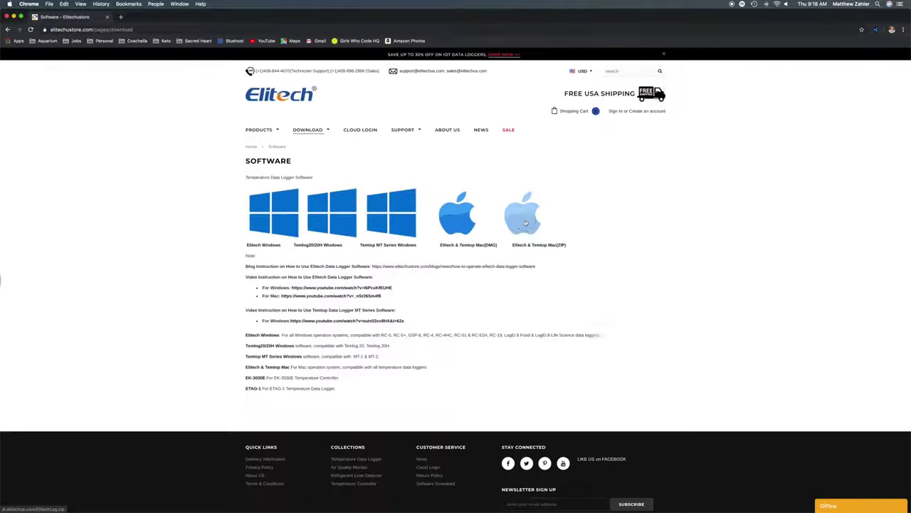
left_click(526, 224)
Open the downloaded ElitechLog folder, launch the ElitechLog app and allow it to open.
left_click(34, 505)
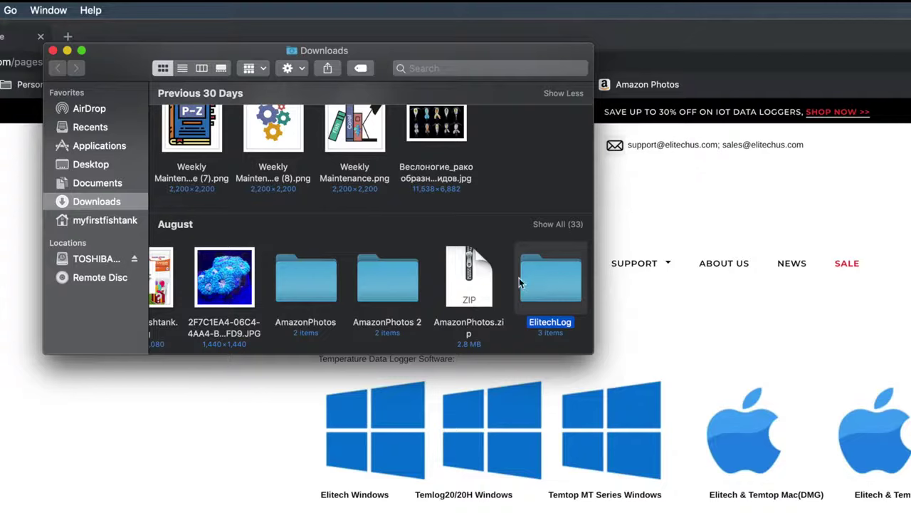
double_click(549, 288)
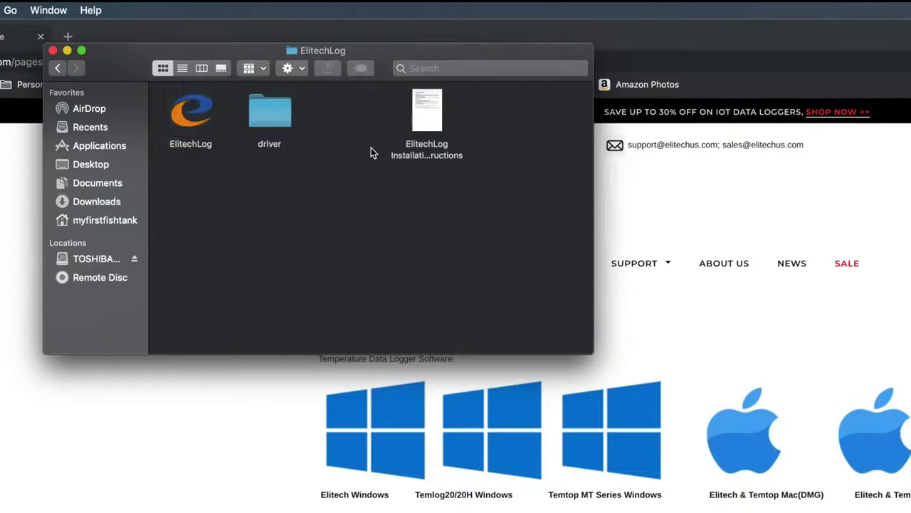
double_click(188, 119)
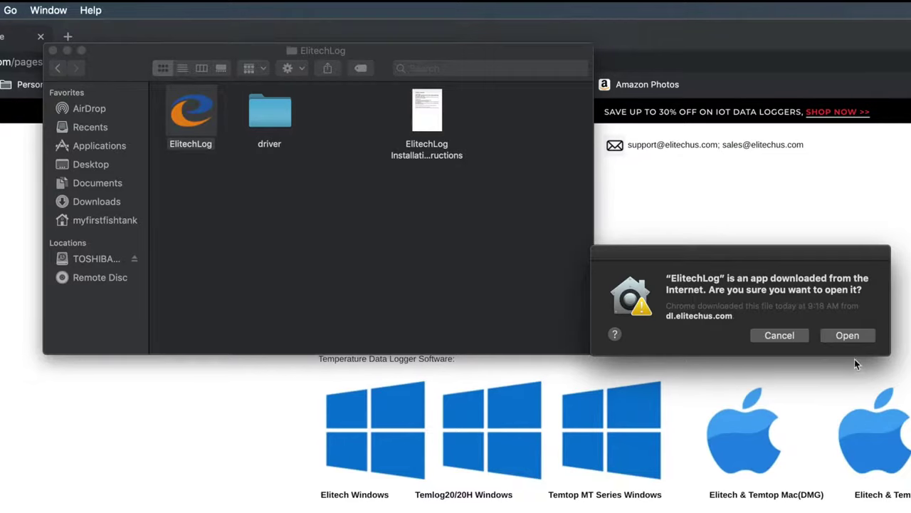
left_click(852, 337)
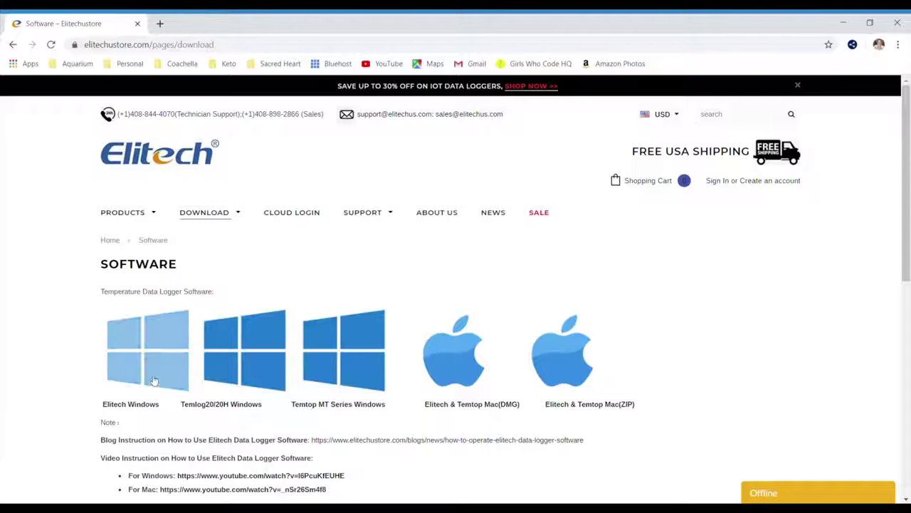
Download the Elitech Windows version and open the downloaded .exe installer.
left_click(137, 374)
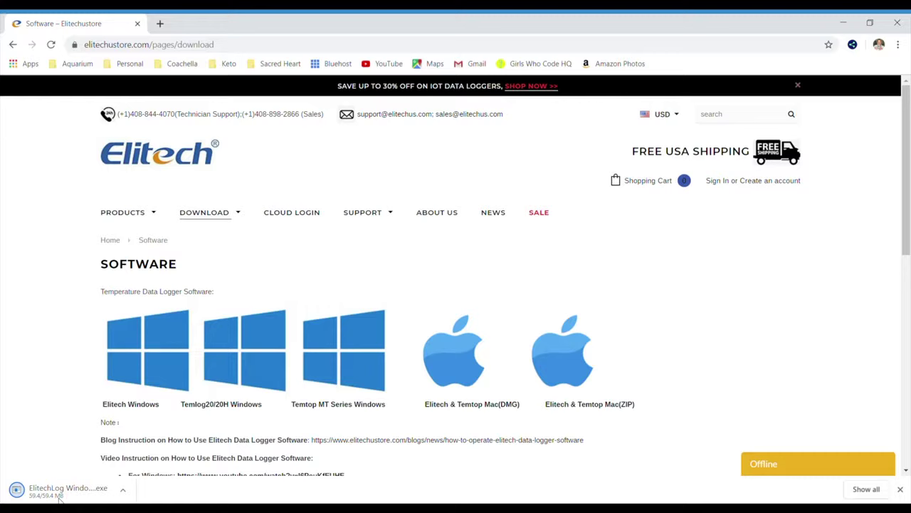
left_click(59, 490)
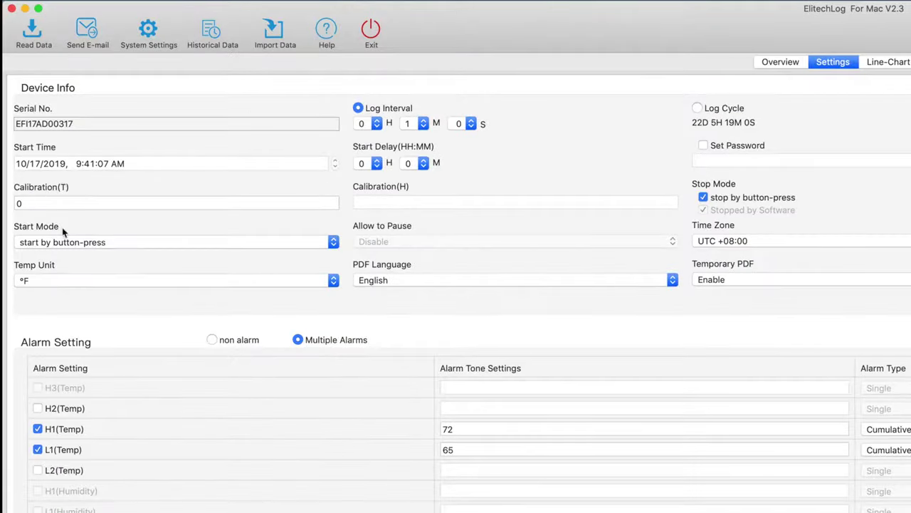
Keep button start mode, °F and English PDF language, and set log interval minutes to 0.
left_click(84, 242)
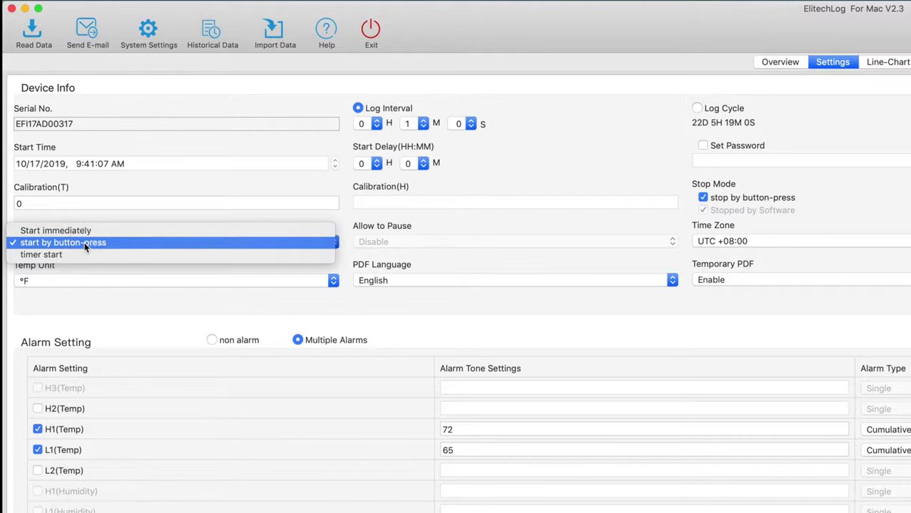
left_click(84, 242)
left_click(105, 282)
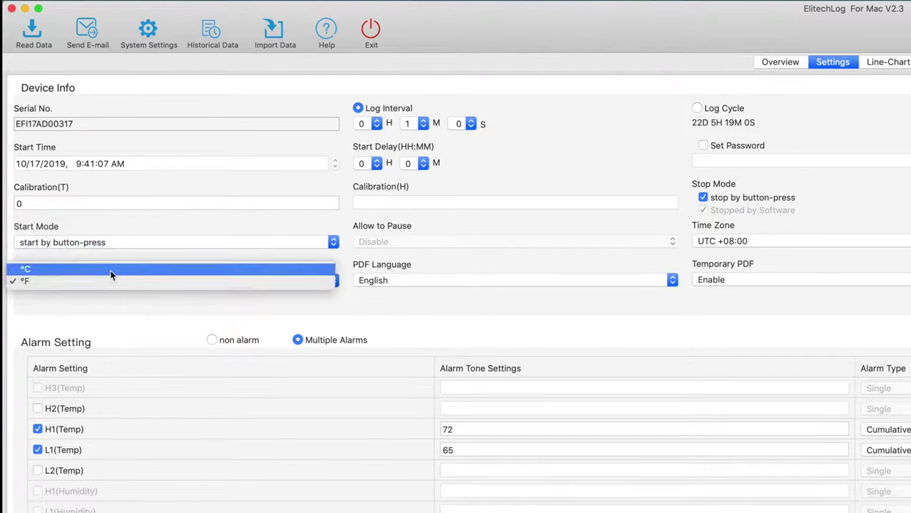
left_click(109, 280)
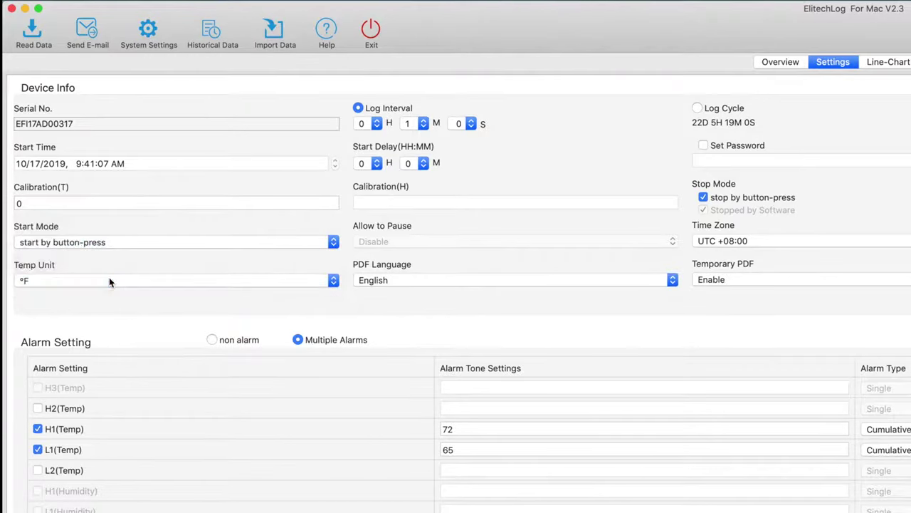
left_click(423, 123)
left_click(423, 114)
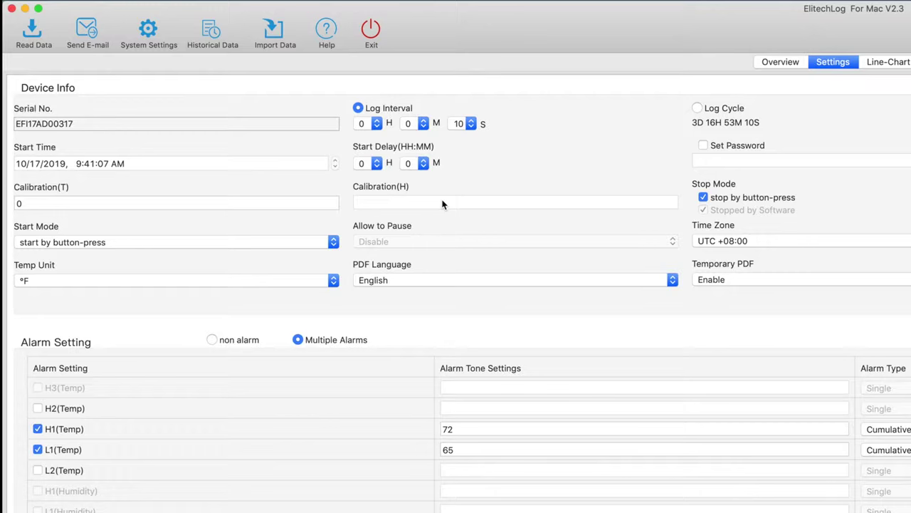
left_click(428, 280)
left_click(428, 277)
Keep UTC +08:00, temporary PDF and Internal probe, then eject the Elitech LOG drive.
left_click(755, 242)
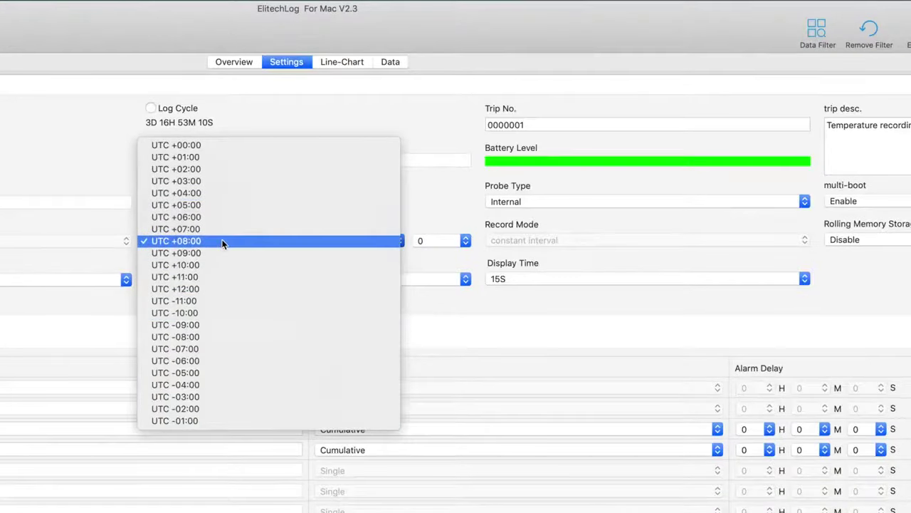
left_click(222, 241)
left_click(222, 280)
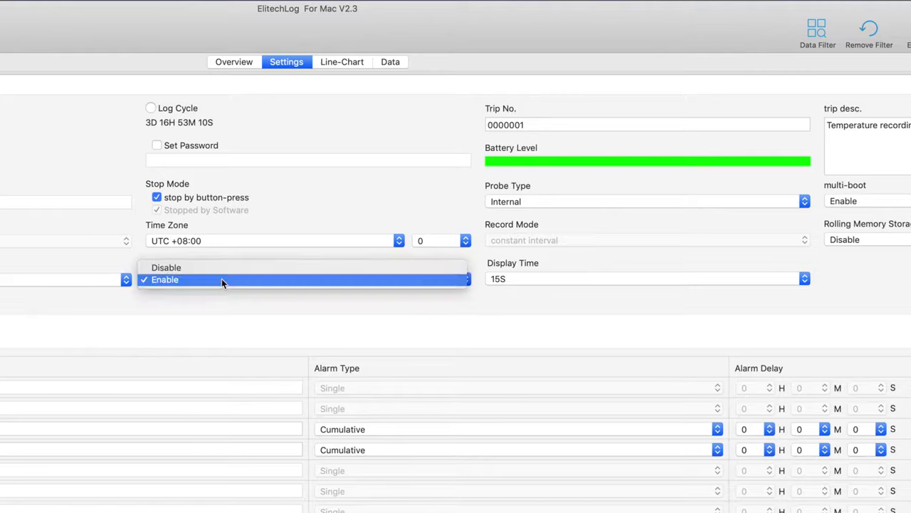
left_click(222, 279)
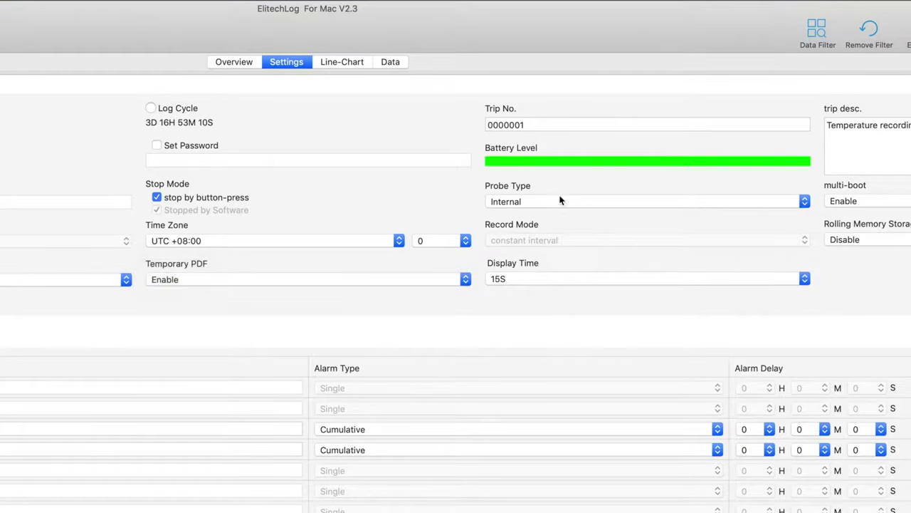
left_click(543, 204)
left_click(543, 202)
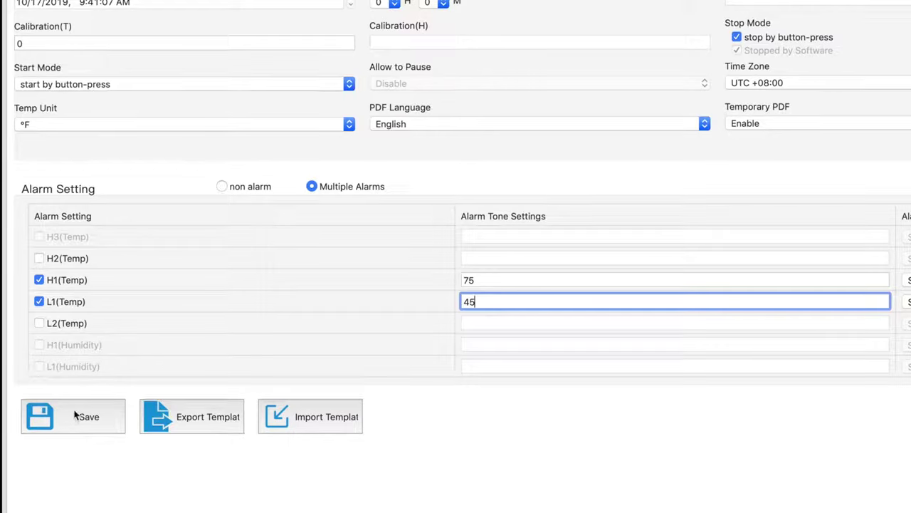
right_click(844, 109)
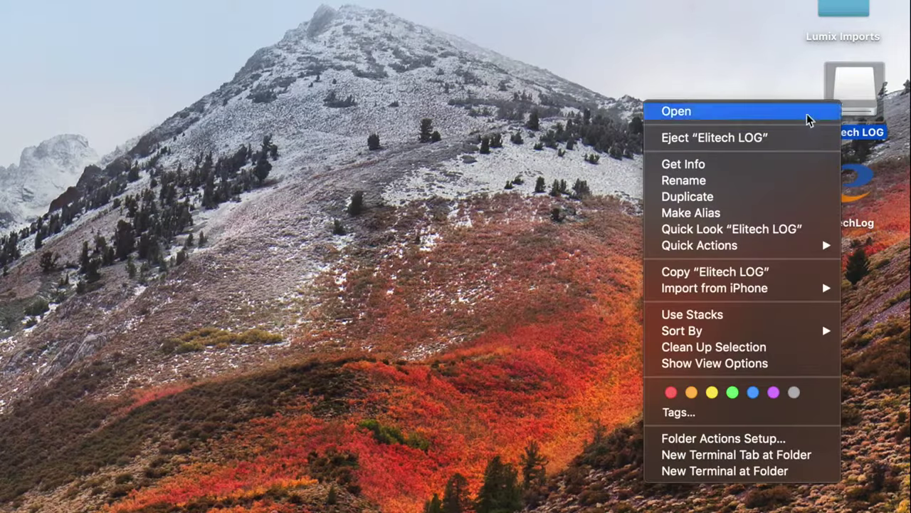
left_click(778, 136)
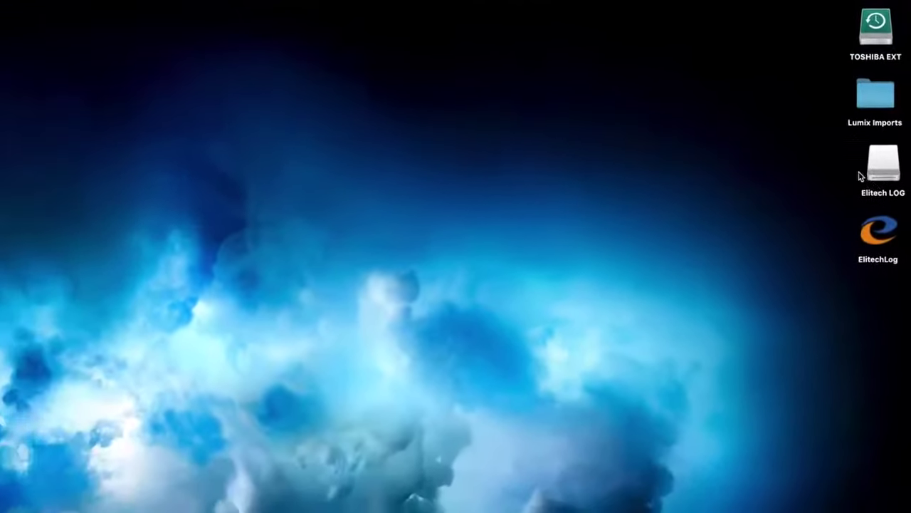
Open the PDF report from the Elitech LOG drive, move the Preview window right, and view page 2.
left_click(860, 194)
double_click(896, 137)
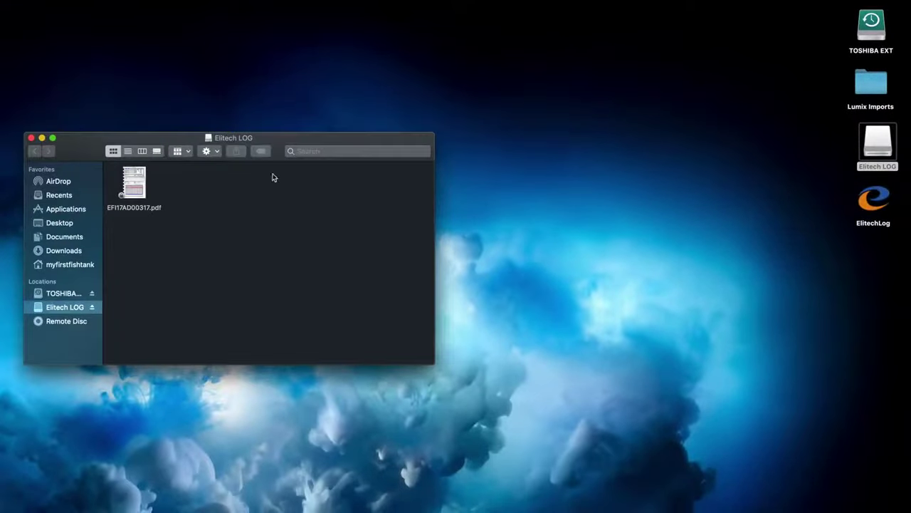
double_click(135, 184)
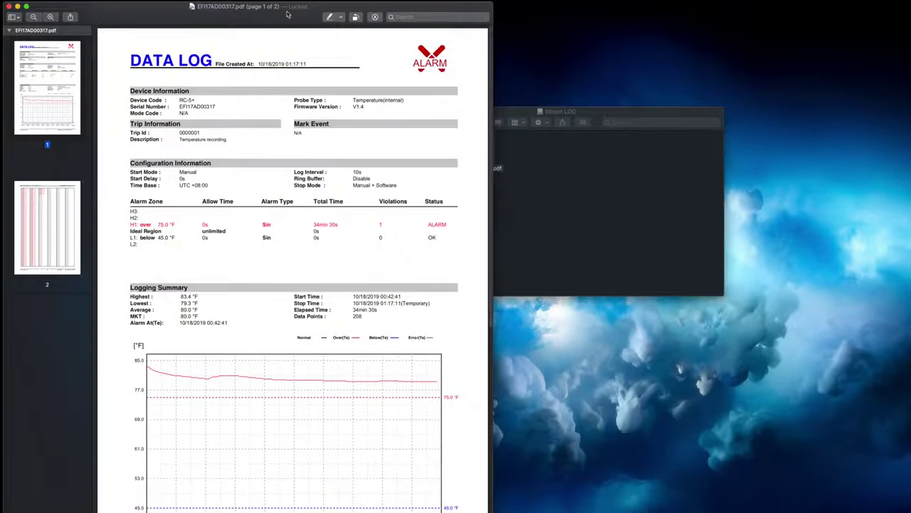
left_click_drag(289, 10, 486, 9)
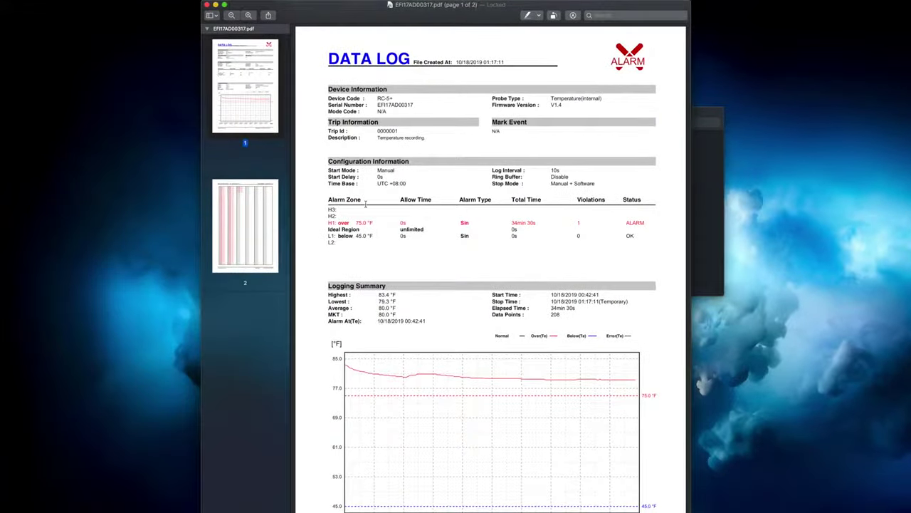
left_click(252, 229)
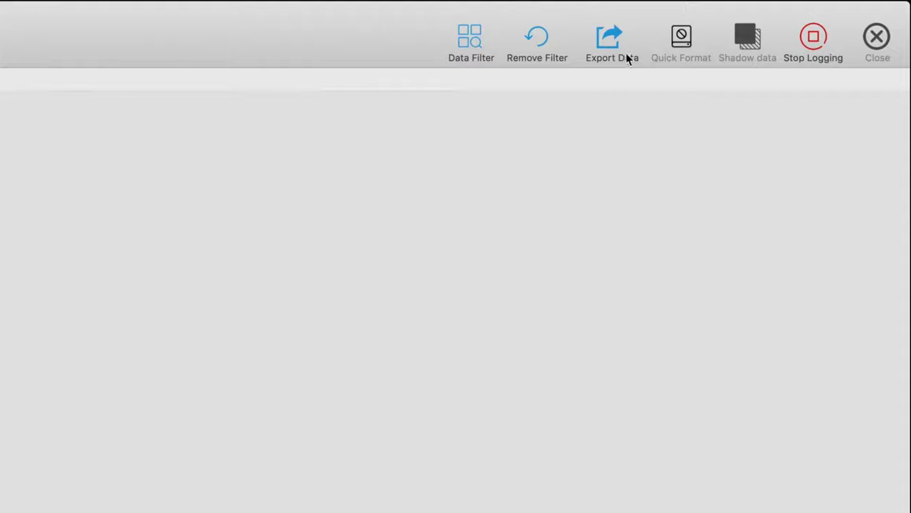
Export the logged data as EXCEL named Test Export to the Desktop.
left_click(604, 41)
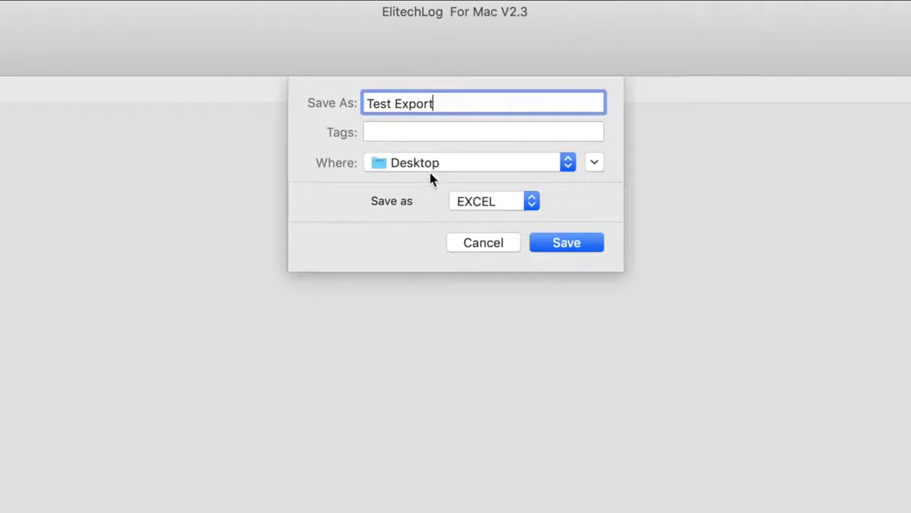
left_click(511, 202)
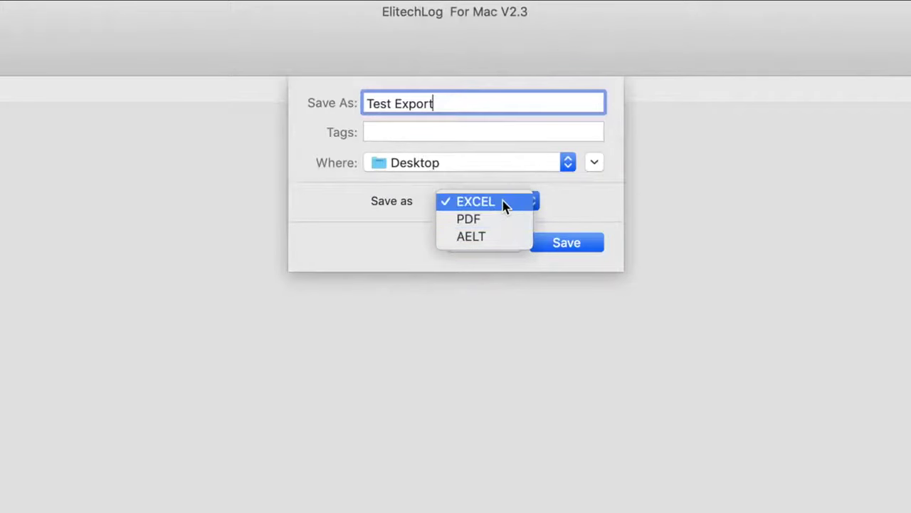
left_click(504, 204)
left_click(576, 245)
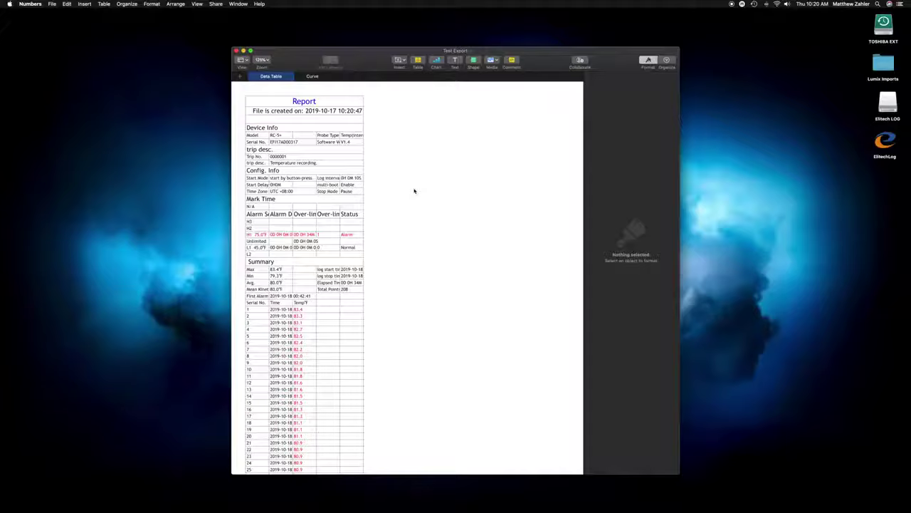